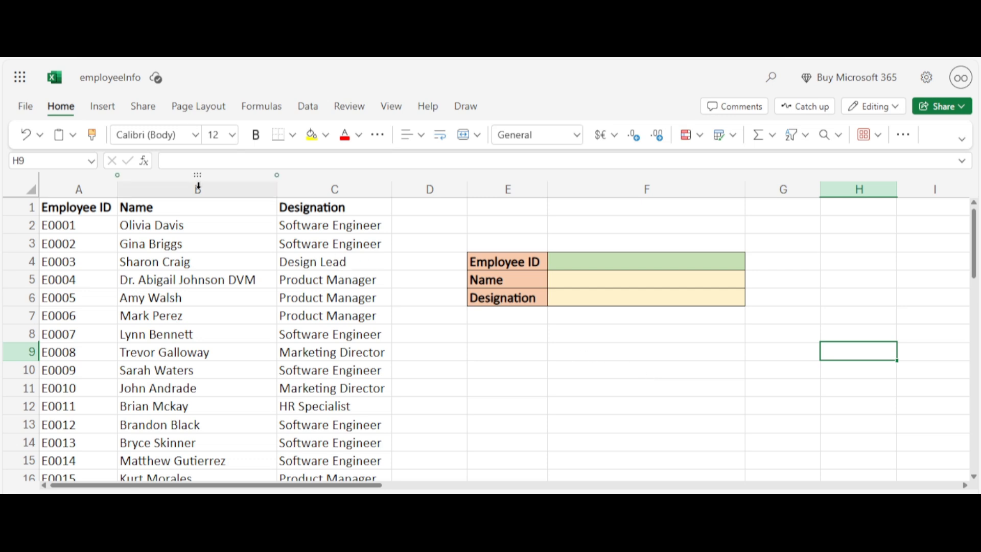
pyautogui.click(99, 187)
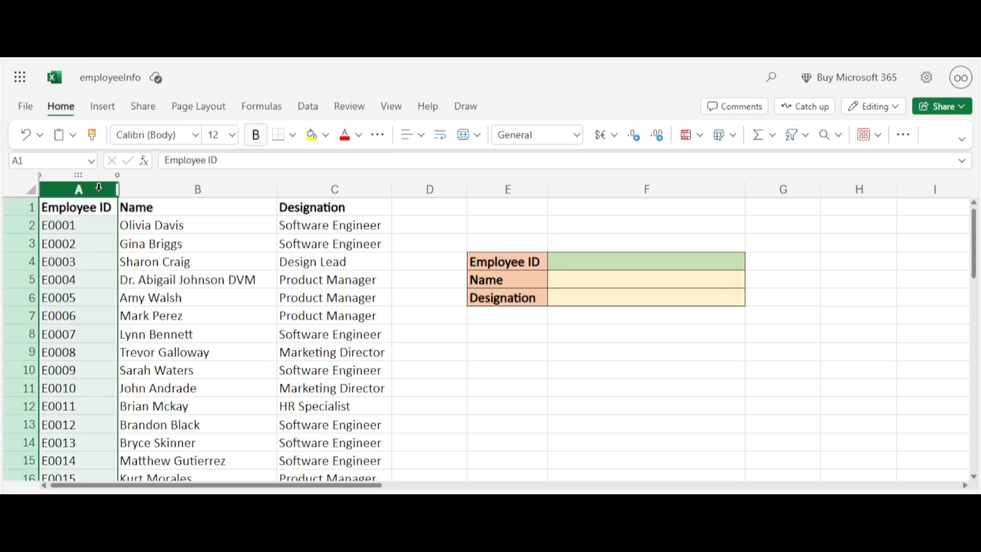
pyautogui.click(148, 189)
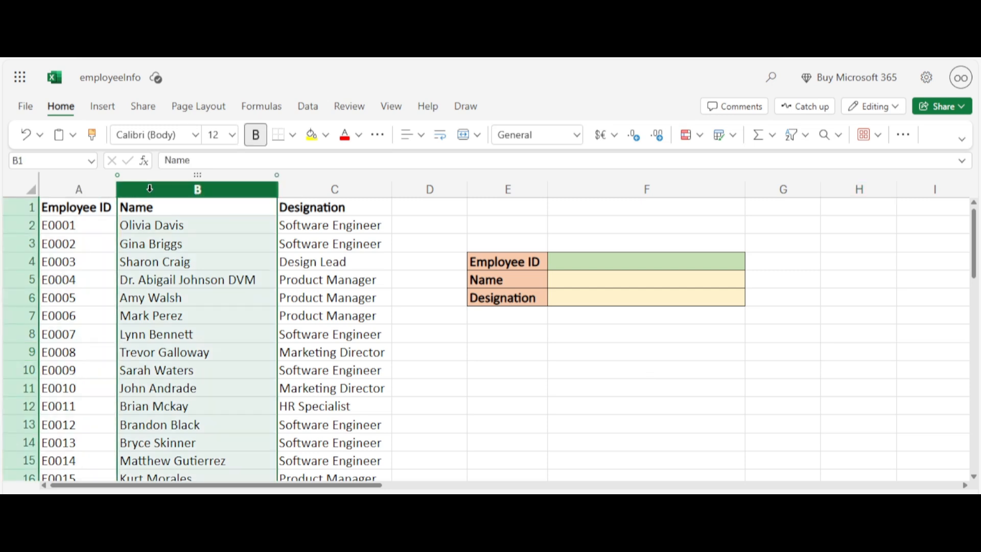
pyautogui.click(307, 184)
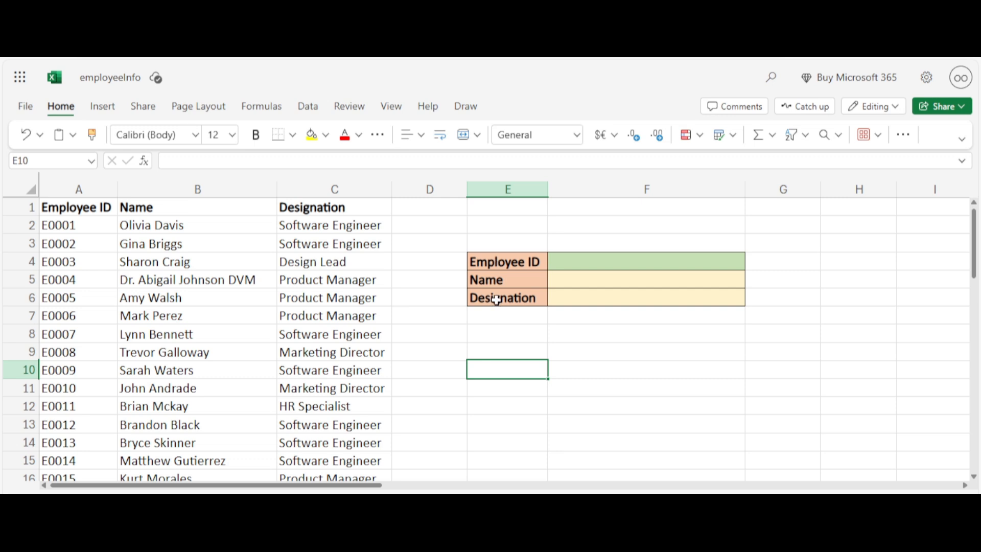
pyautogui.click(609, 260)
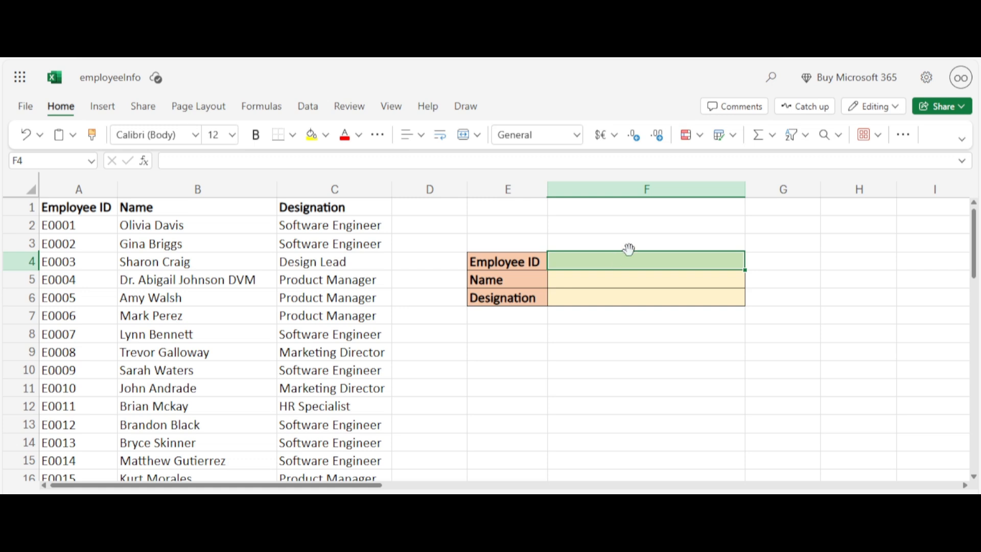
pyautogui.click(614, 281)
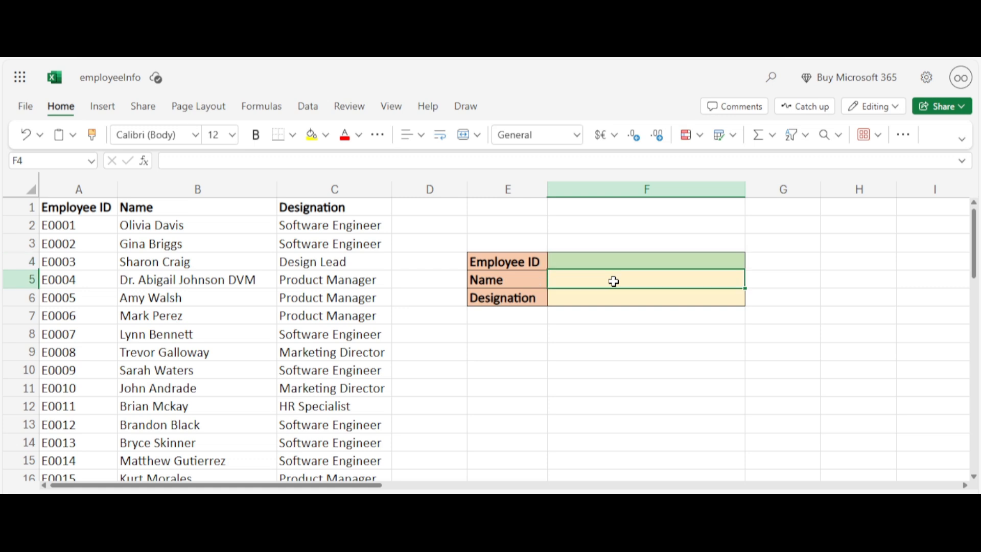
# Step: Add a List data validation to cell F4 using =$A:$A as the source
pyautogui.click(606, 262)
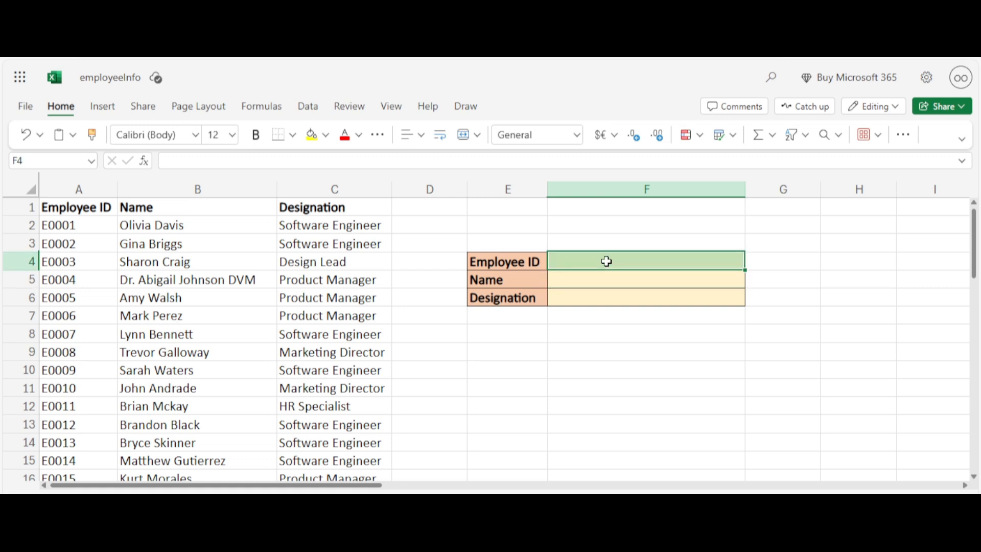
pyautogui.click(306, 108)
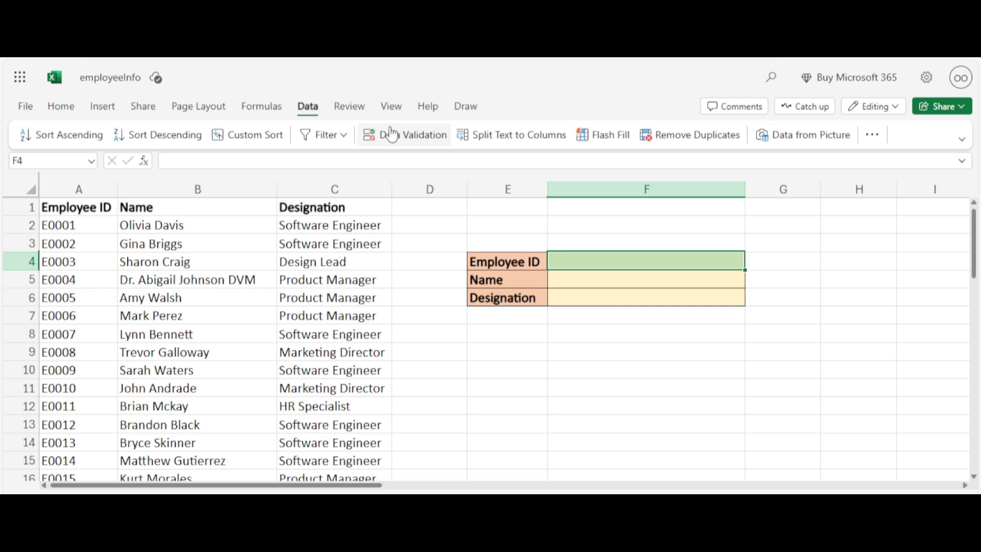
pyautogui.click(392, 135)
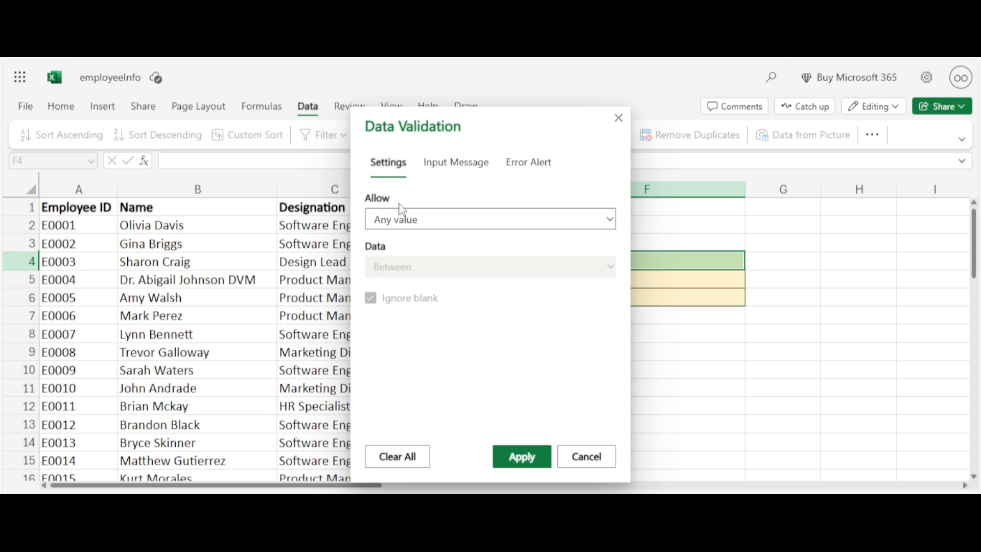
pyautogui.click(610, 219)
pyautogui.click(449, 320)
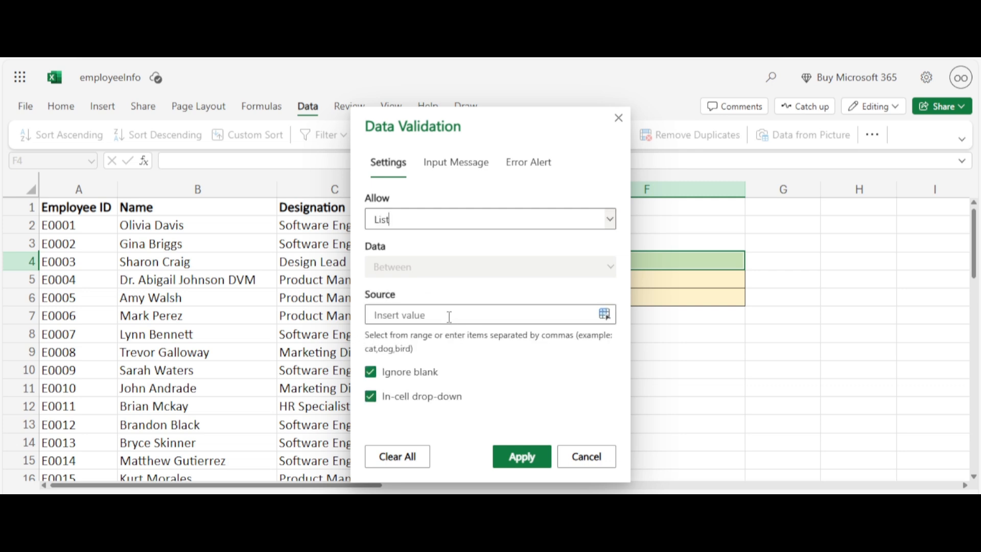
pyautogui.click(443, 314)
pyautogui.write('=$A:$A')
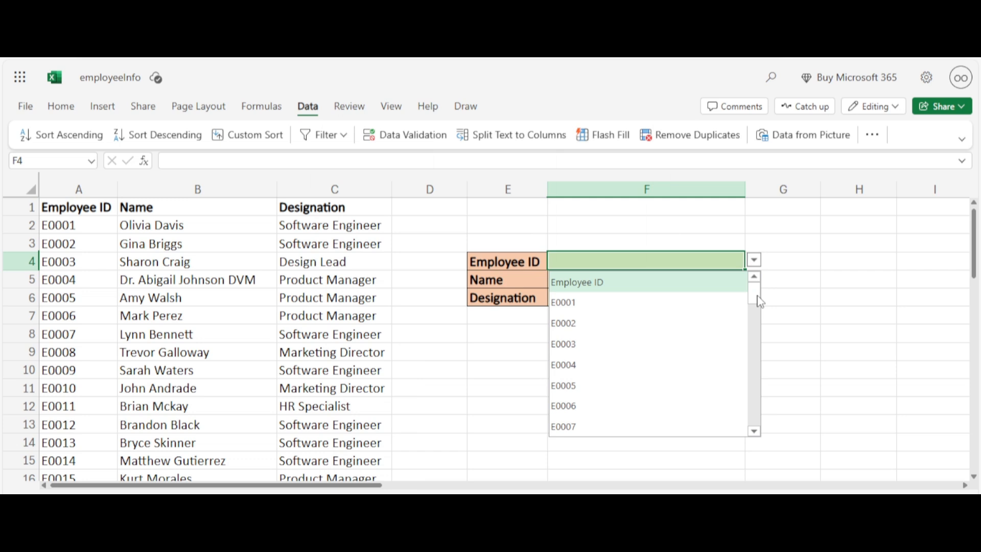
# Step: Test the drop-down in F4 by choosing the employee ID from A3, followed by the one from A5
pyautogui.click(685, 323)
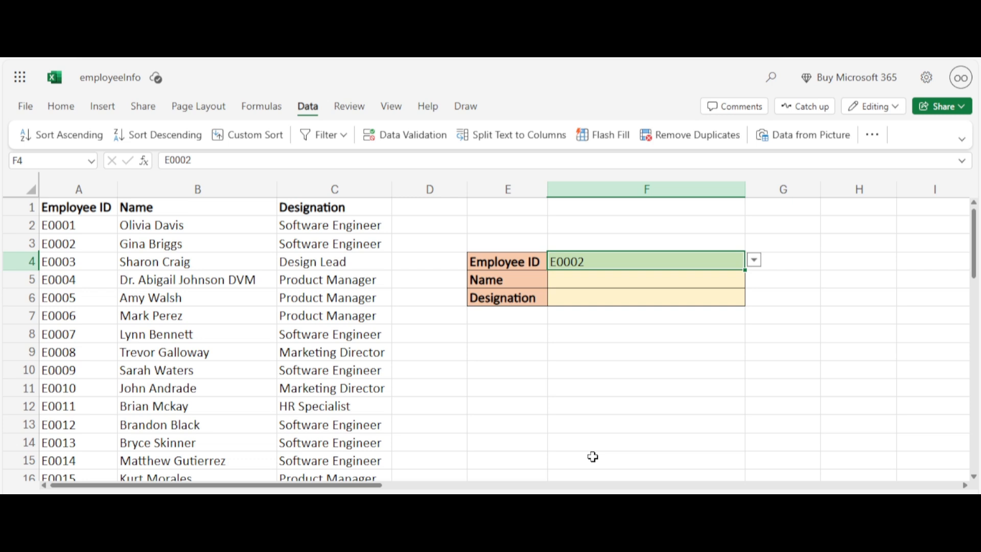
pyautogui.click(754, 260)
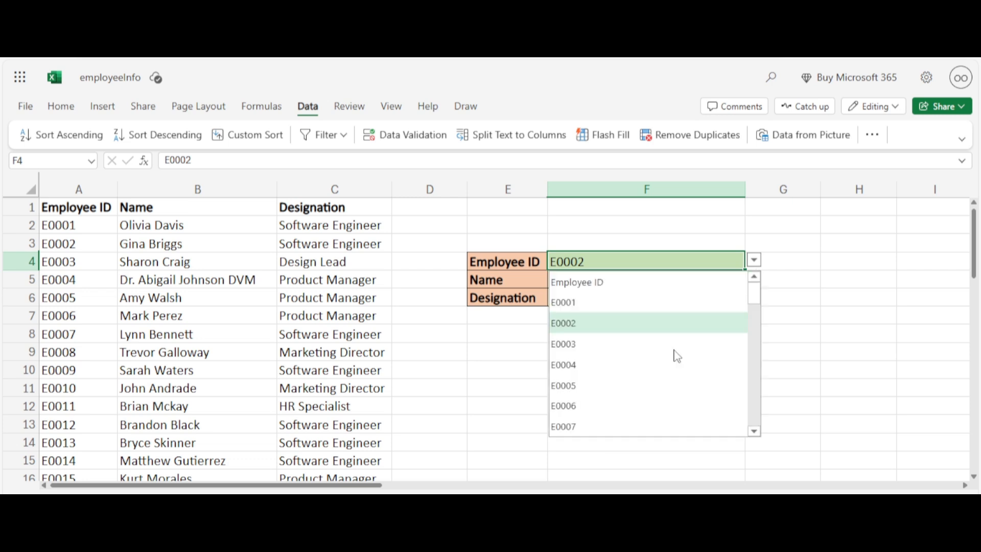
pyautogui.click(669, 364)
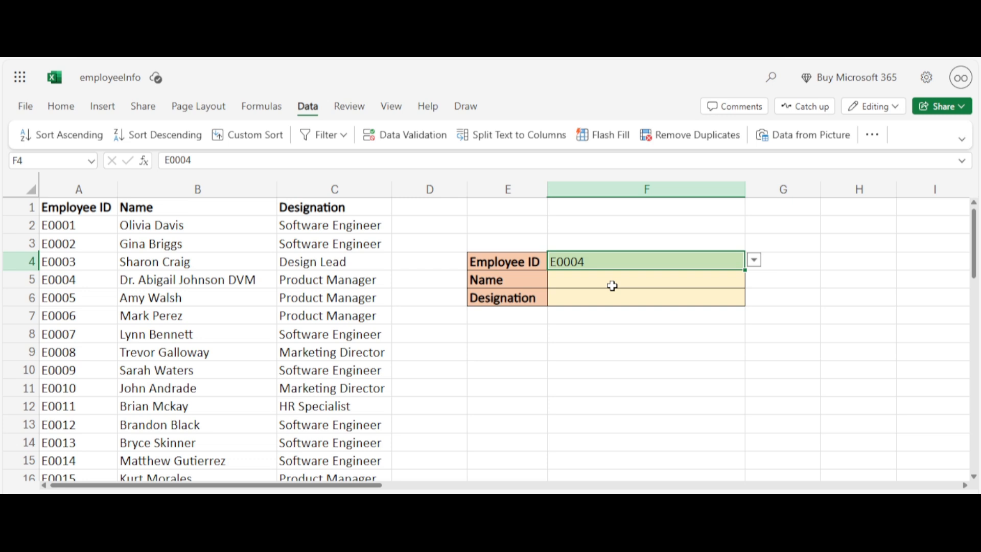
# Step: Start a VLOOKUP formula in F5 with the absolute reference $F$4 as its lookup value
pyautogui.click(612, 285)
pyautogui.write('=vloo')
pyautogui.click(614, 303)
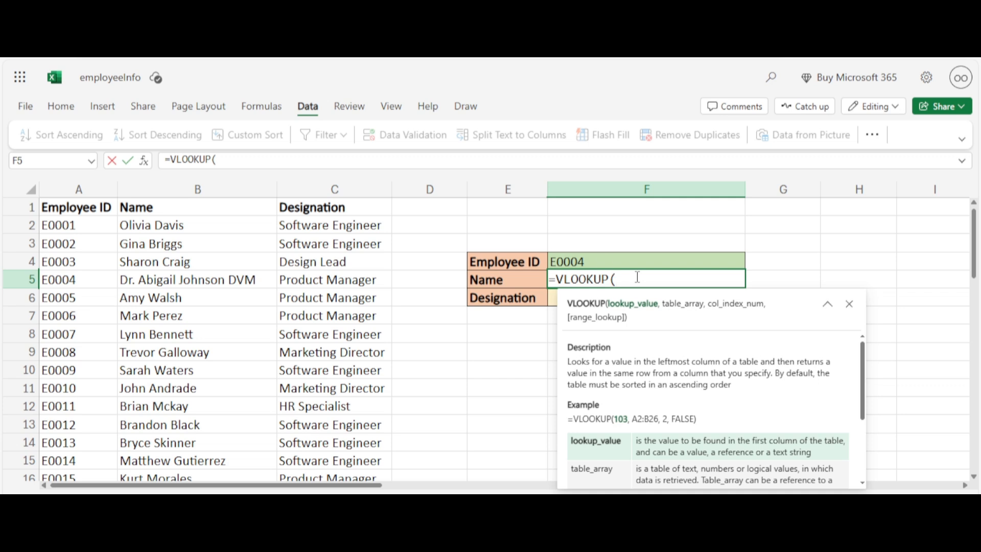
pyautogui.click(588, 259)
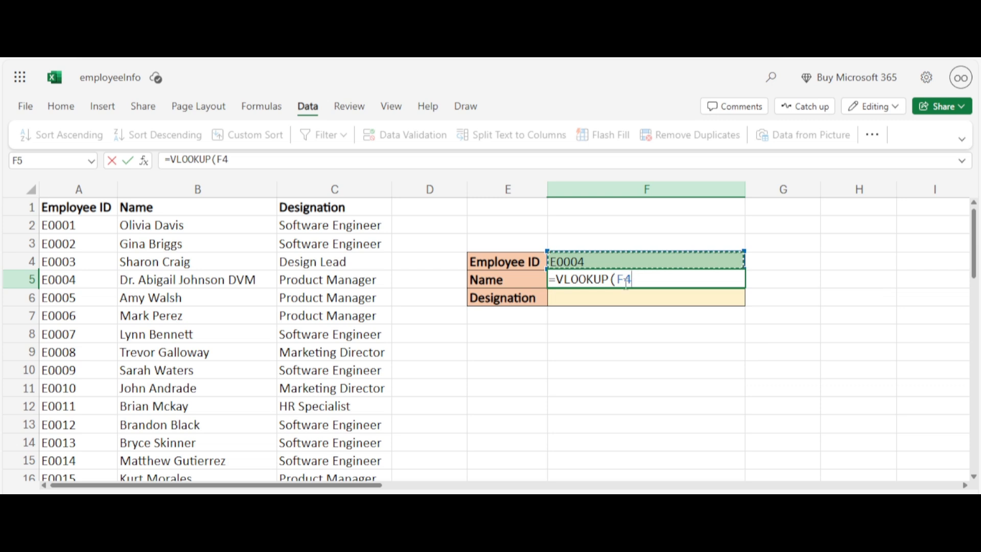
pyautogui.moveTo(632, 281); pyautogui.dragTo(617, 279)
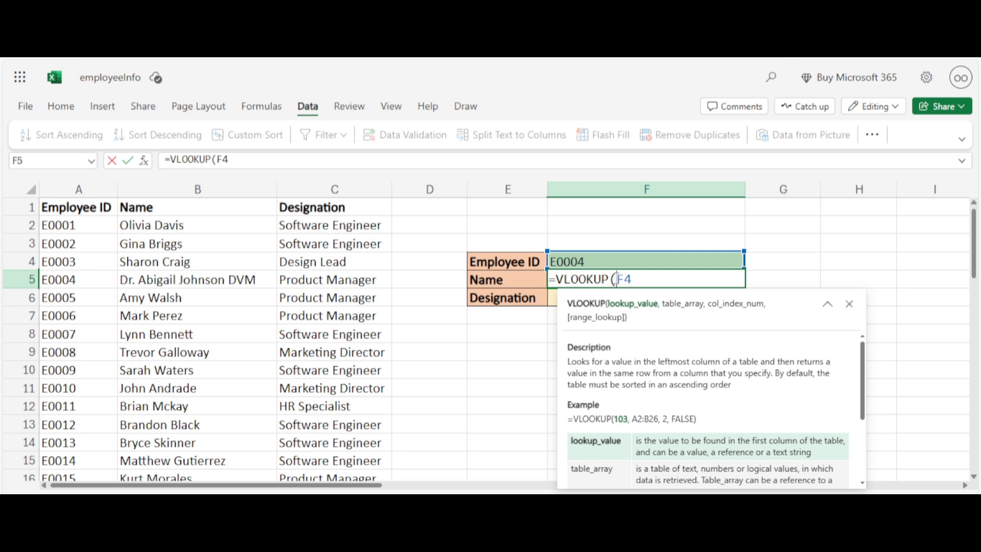
pyautogui.click(617, 279)
pyautogui.write('$')
pyautogui.click(632, 279)
pyautogui.write('$4,')
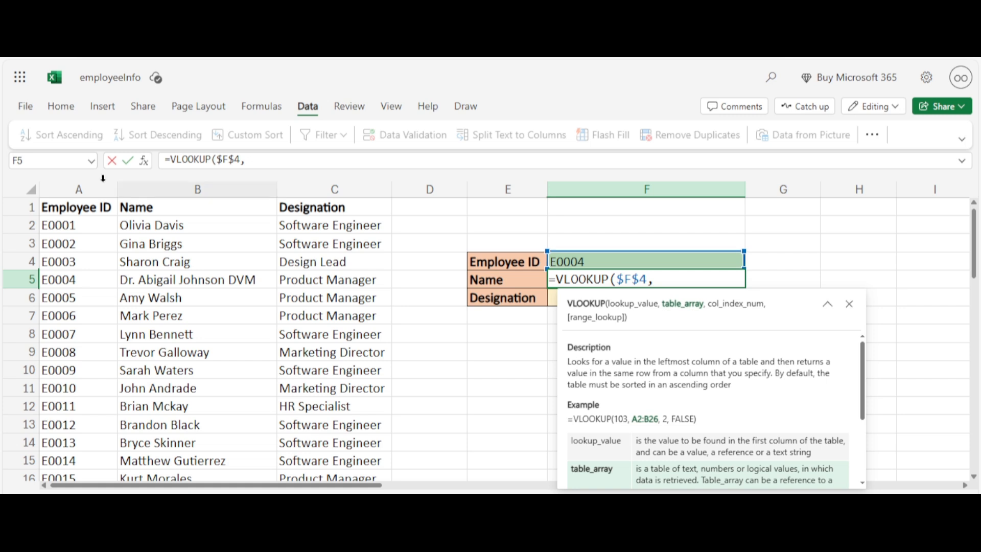
# Step: Set the table array of the F5 VLOOKUP to columns $A:$C with absolute references
pyautogui.moveTo(102, 184); pyautogui.dragTo(321, 222)
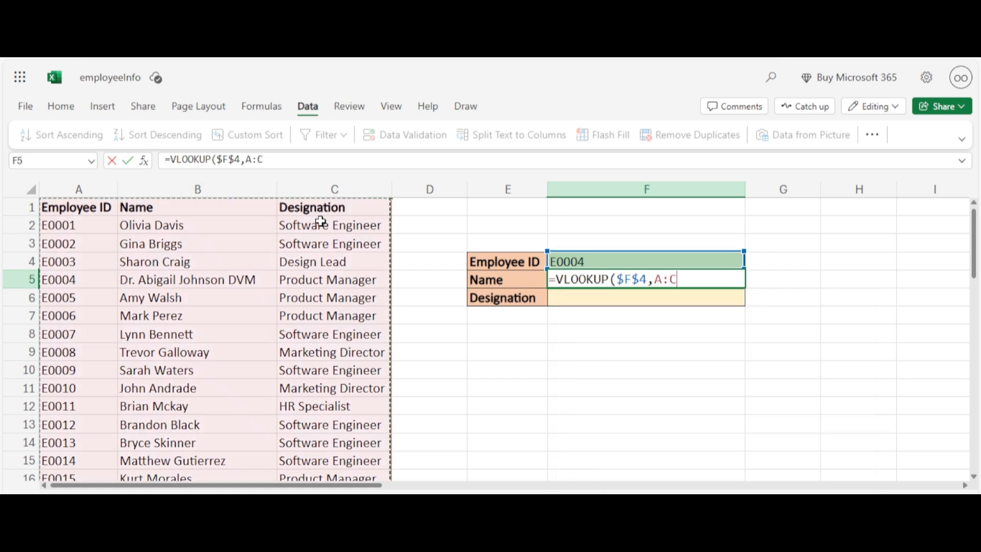
pyautogui.click(656, 279)
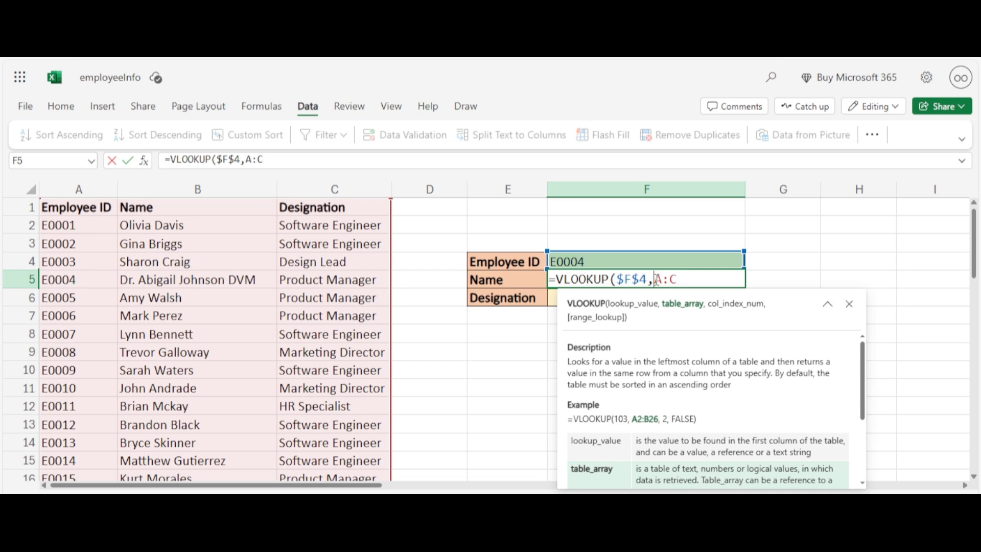
pyautogui.write('$')
pyautogui.write('$')
pyautogui.click(707, 278)
pyautogui.write(',')
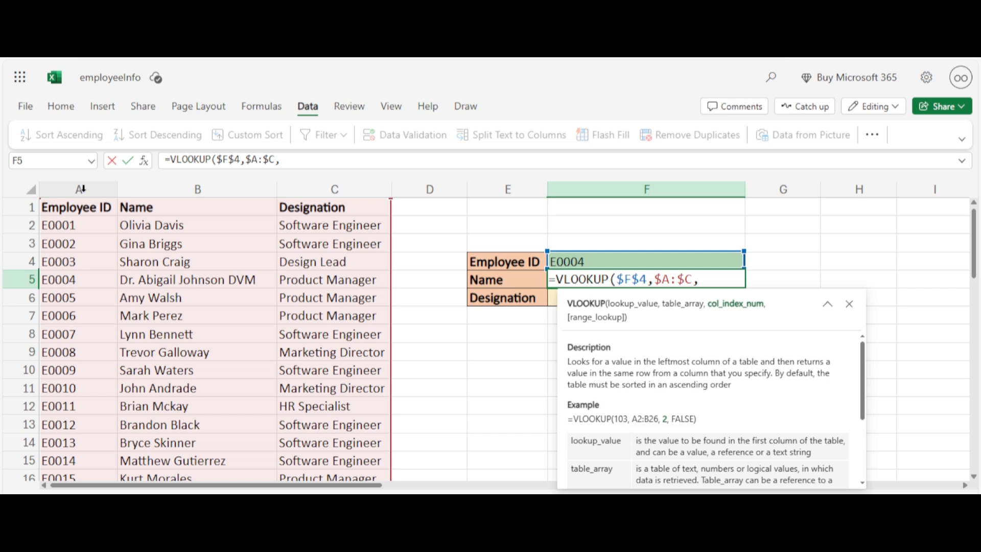
# Step: Complete the F5 VLOOKUP with column index 2 and FALSE for an exact match
pyautogui.write('2')
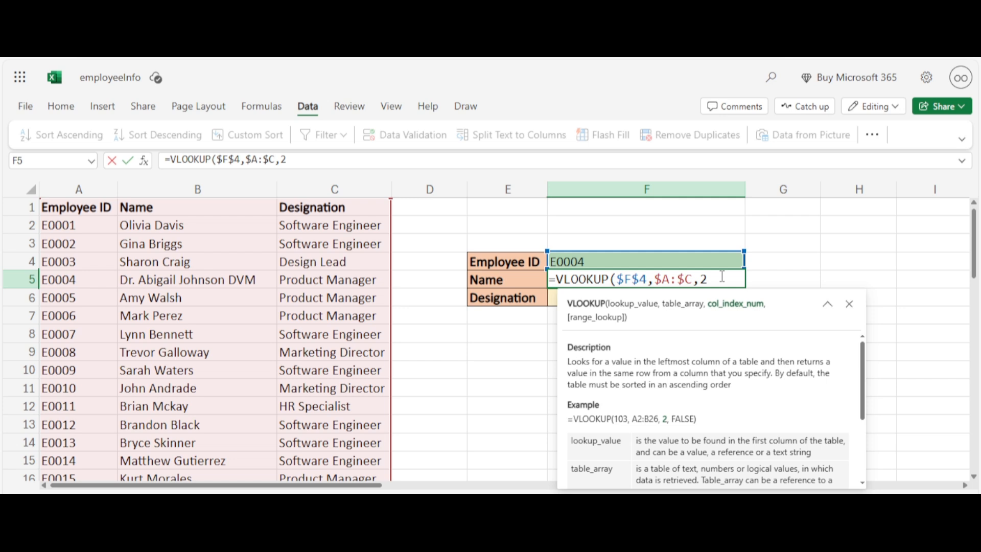
pyautogui.write(',FALSE')
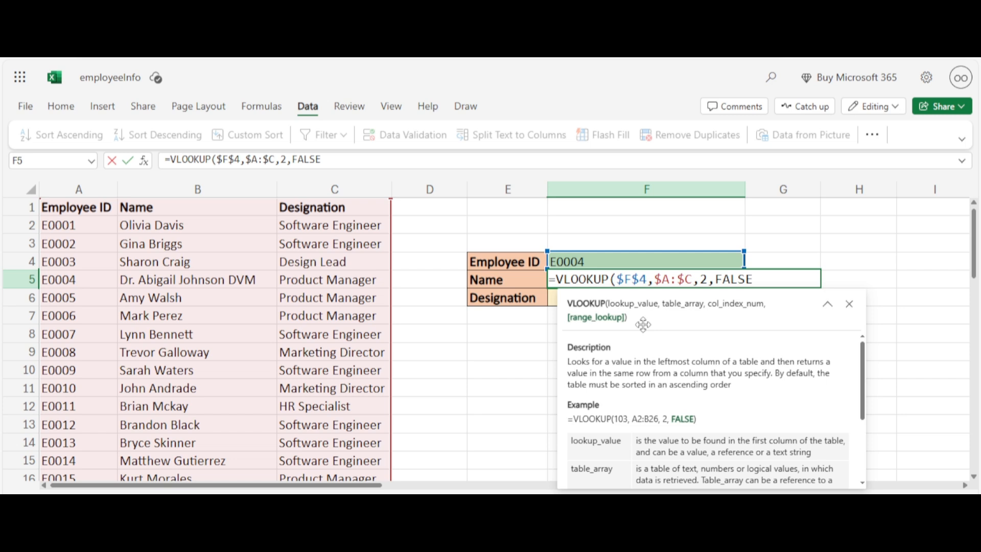
pyautogui.write(')')
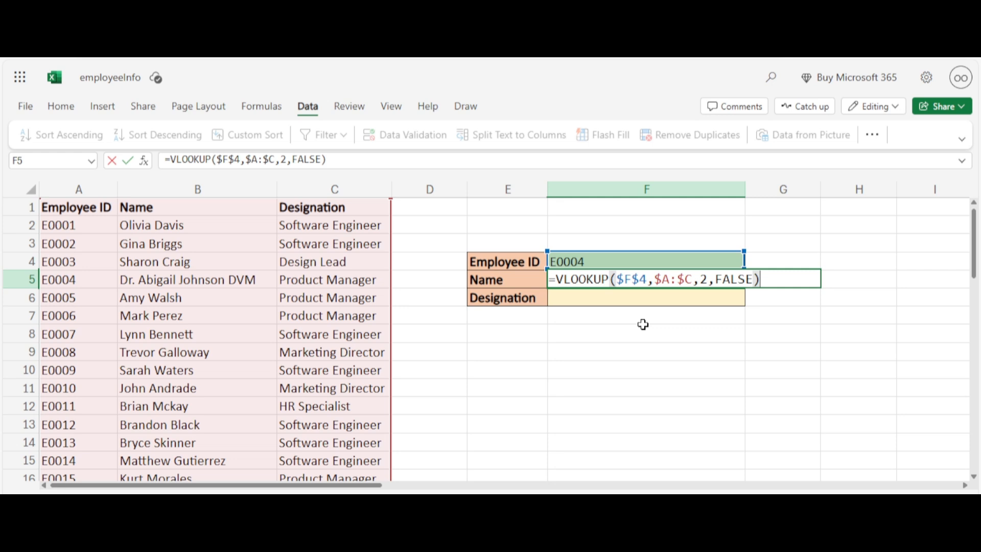
pyautogui.press('Return')
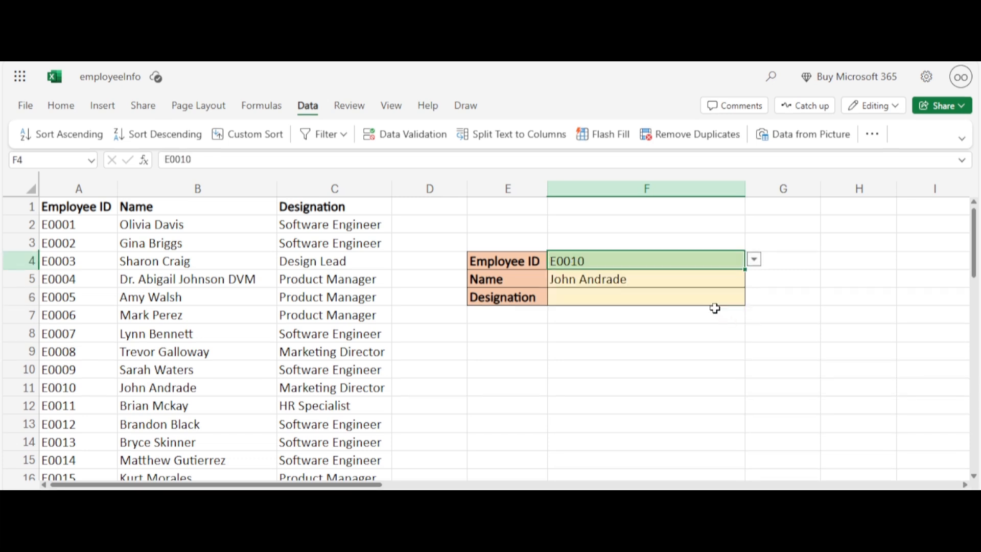
# Step: Test the name lookup by choosing the employee ID from A8 in the F4 drop-down
pyautogui.click(755, 266)
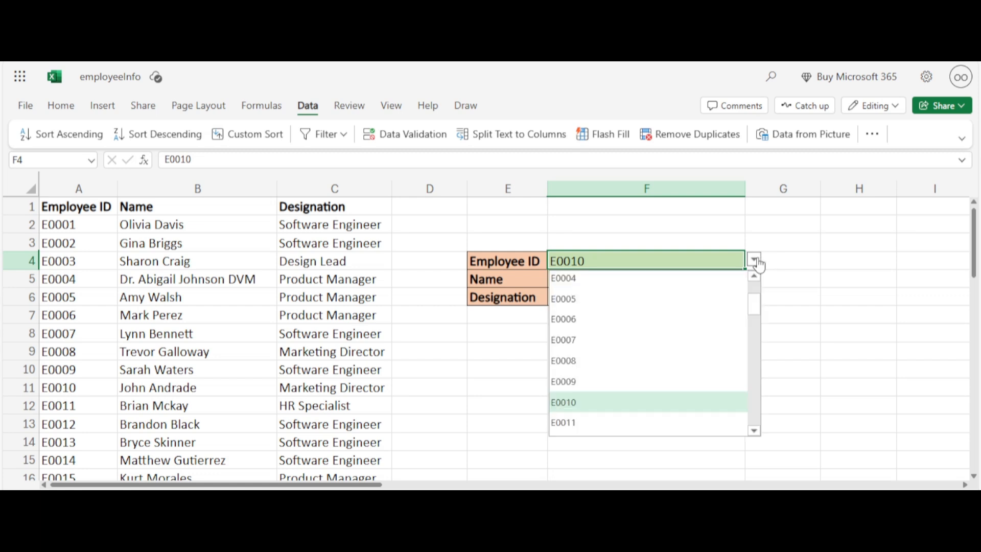
pyautogui.click(596, 339)
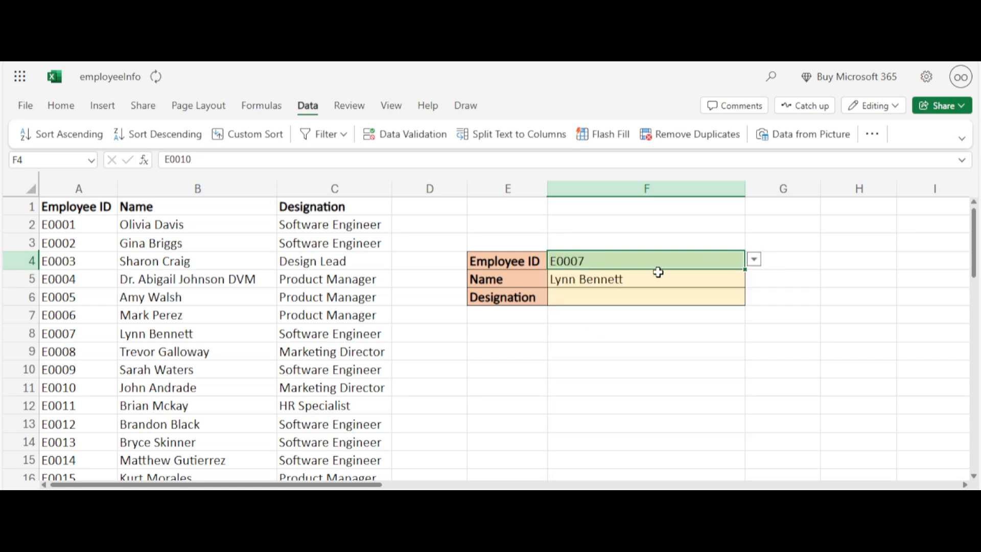
# Step: Copy the VLOOKUP formula from F5 to F6 and change its column index to 3 for the designation
pyautogui.click(603, 282)
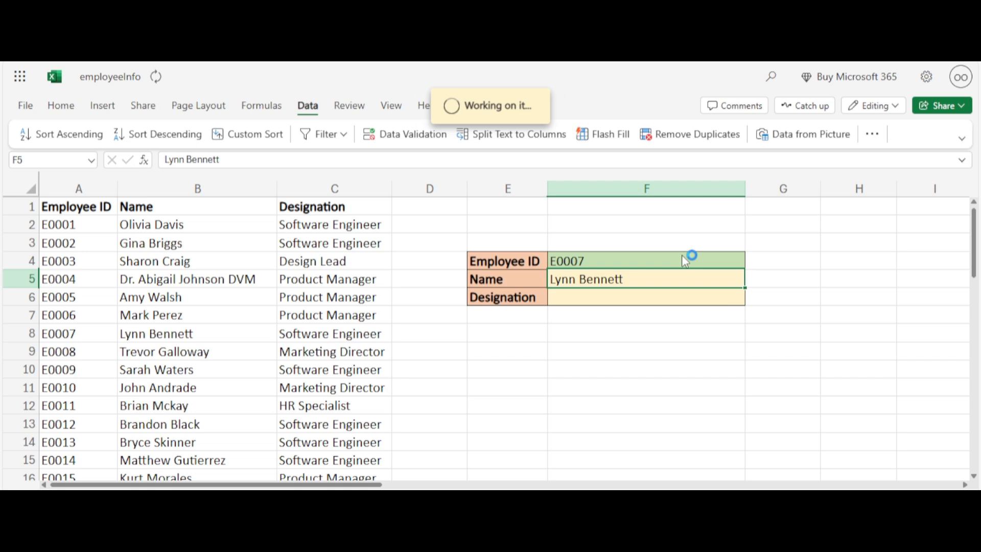
pyautogui.doubleClick(710, 301)
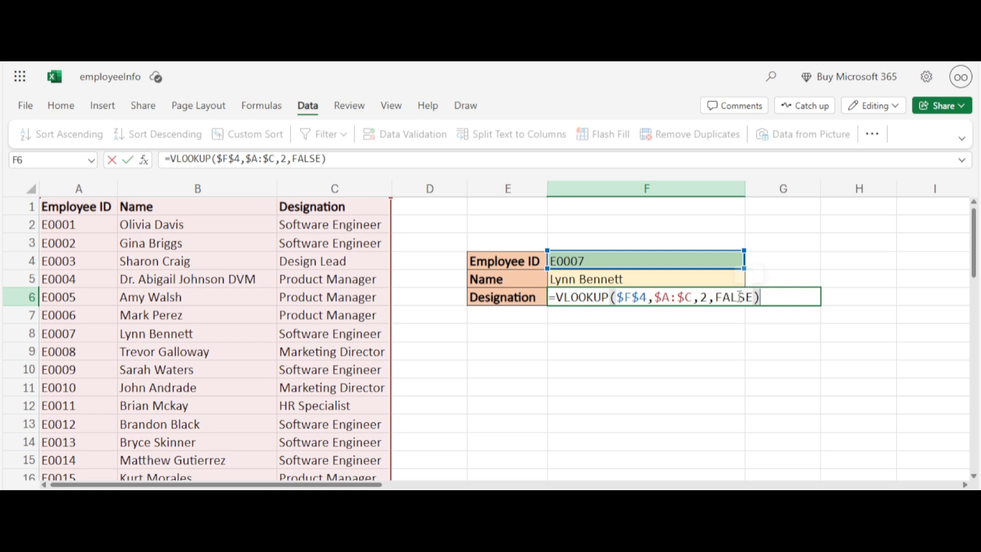
pyautogui.click(709, 297)
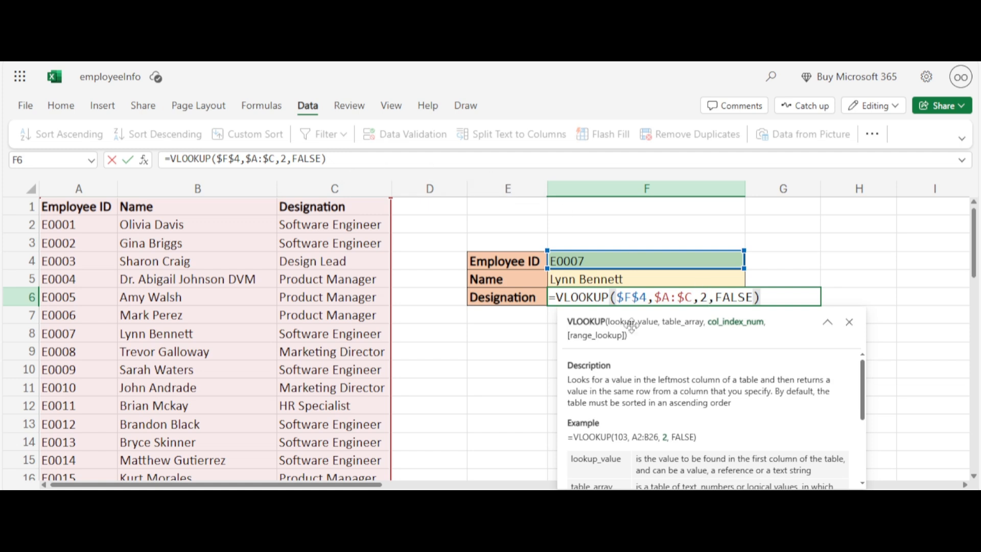
pyautogui.press('BackSpace')
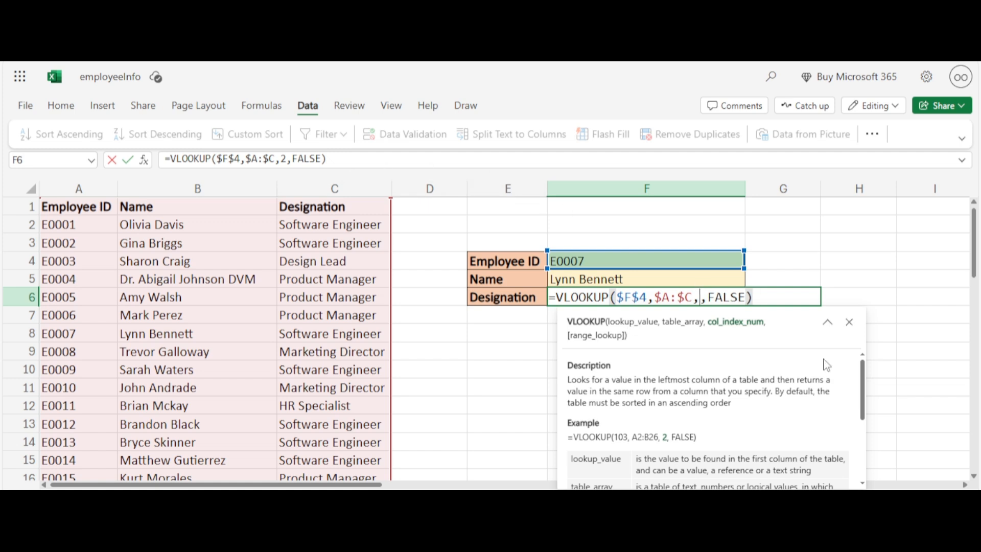
pyautogui.write('3')
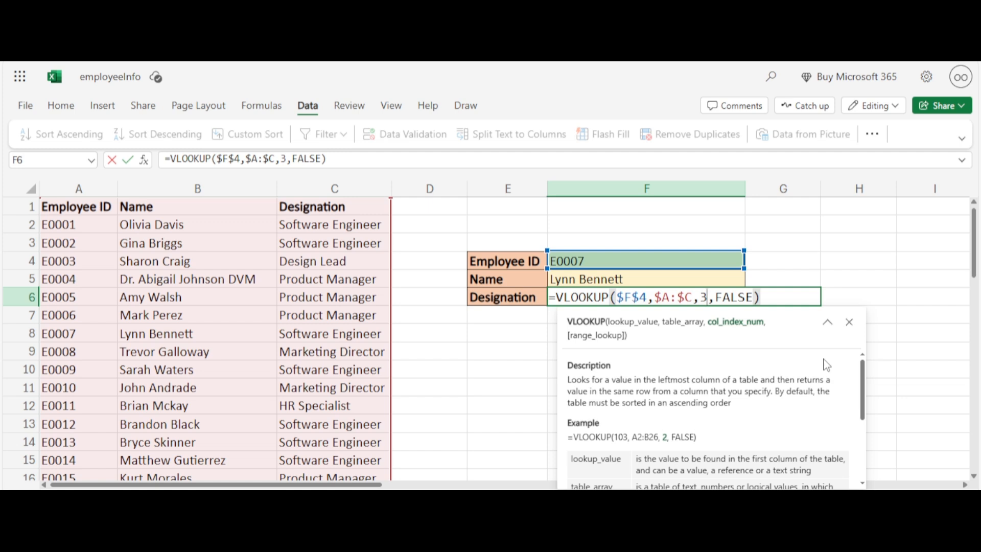
pyautogui.press('Return')
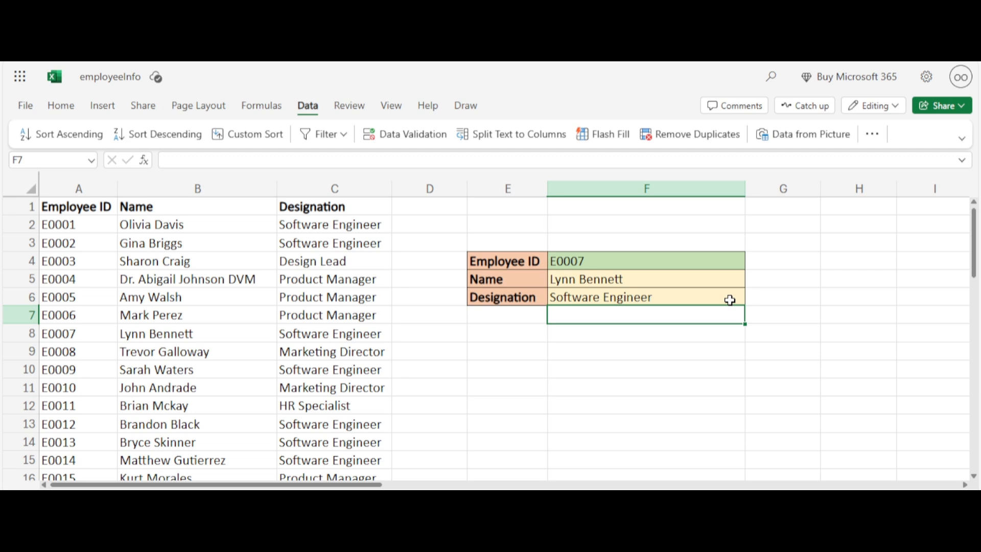
# Step: Choose the 37th employee's ID in the F4 drop-down to test both the name and designation lookups
pyautogui.click(744, 262)
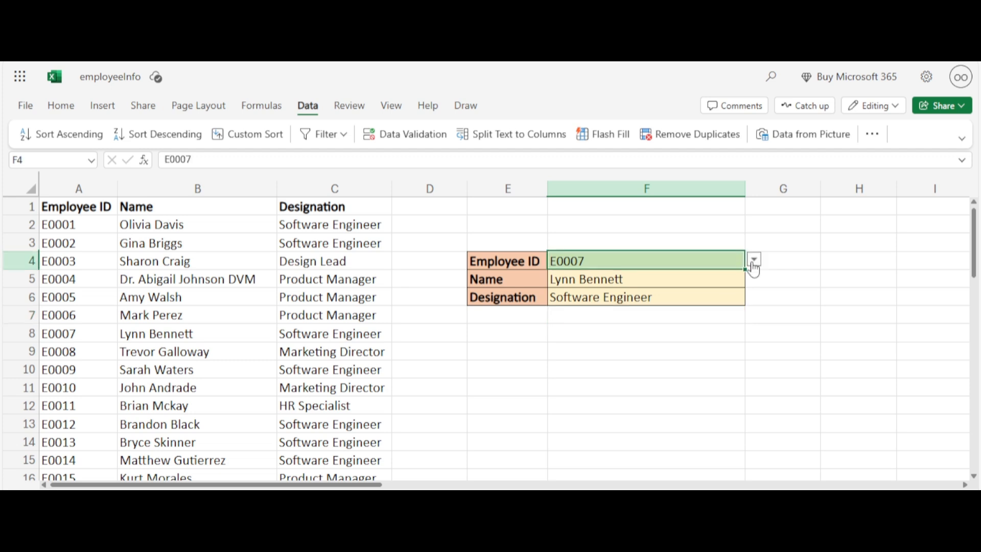
pyautogui.click(754, 260)
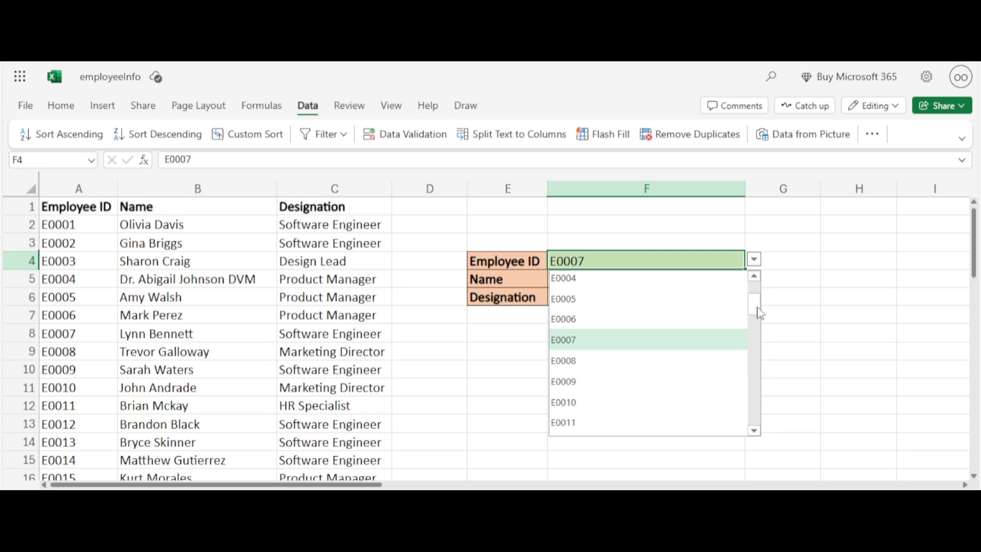
pyautogui.click(556, 382)
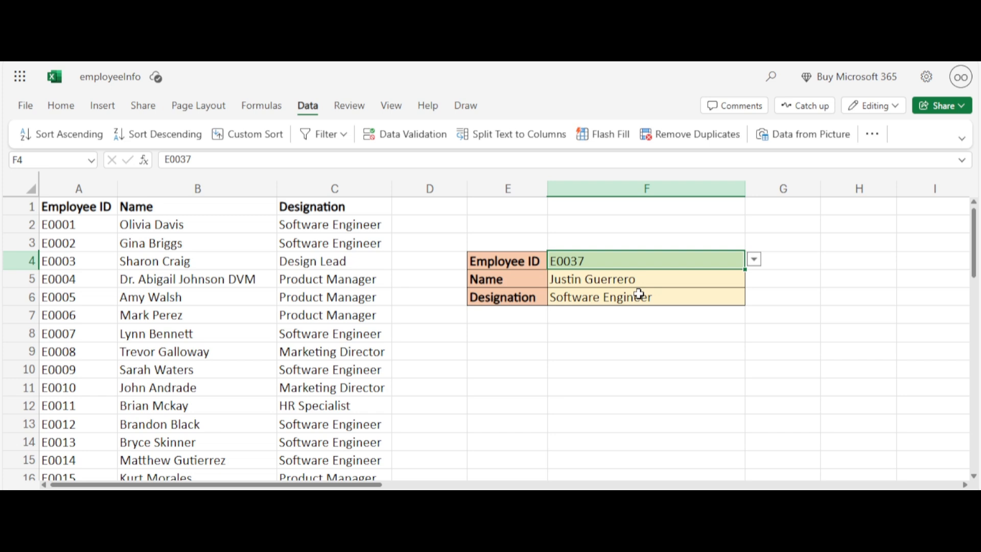
pyautogui.click(598, 352)
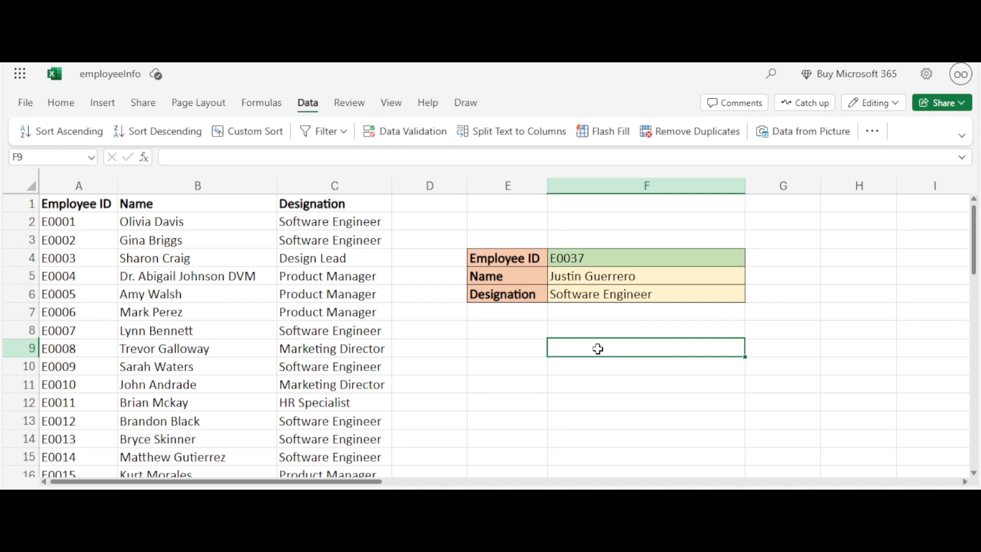